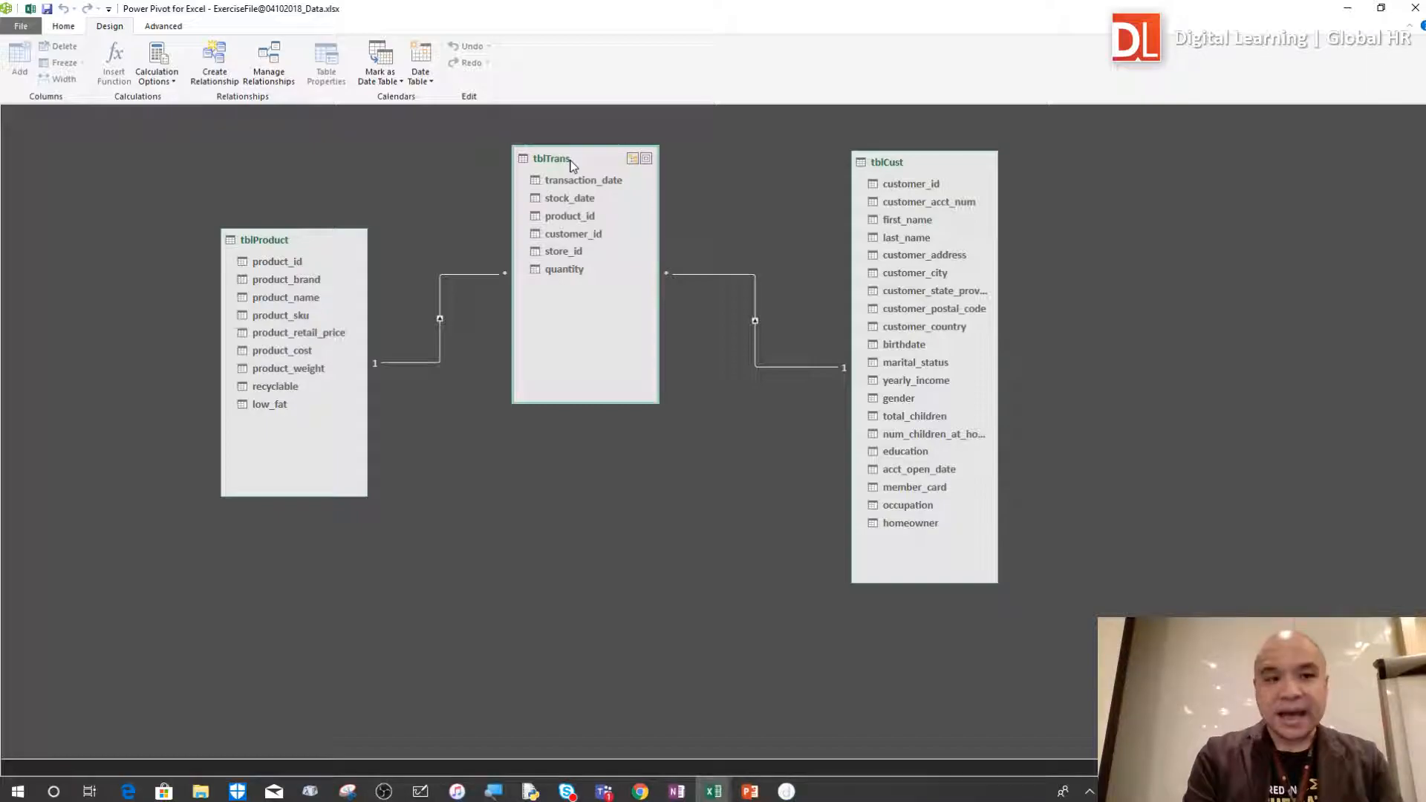
Step: Create a PivotTable from the data model on a new worksheet
{"action": "double_click", "coordinate": [571, 160]}
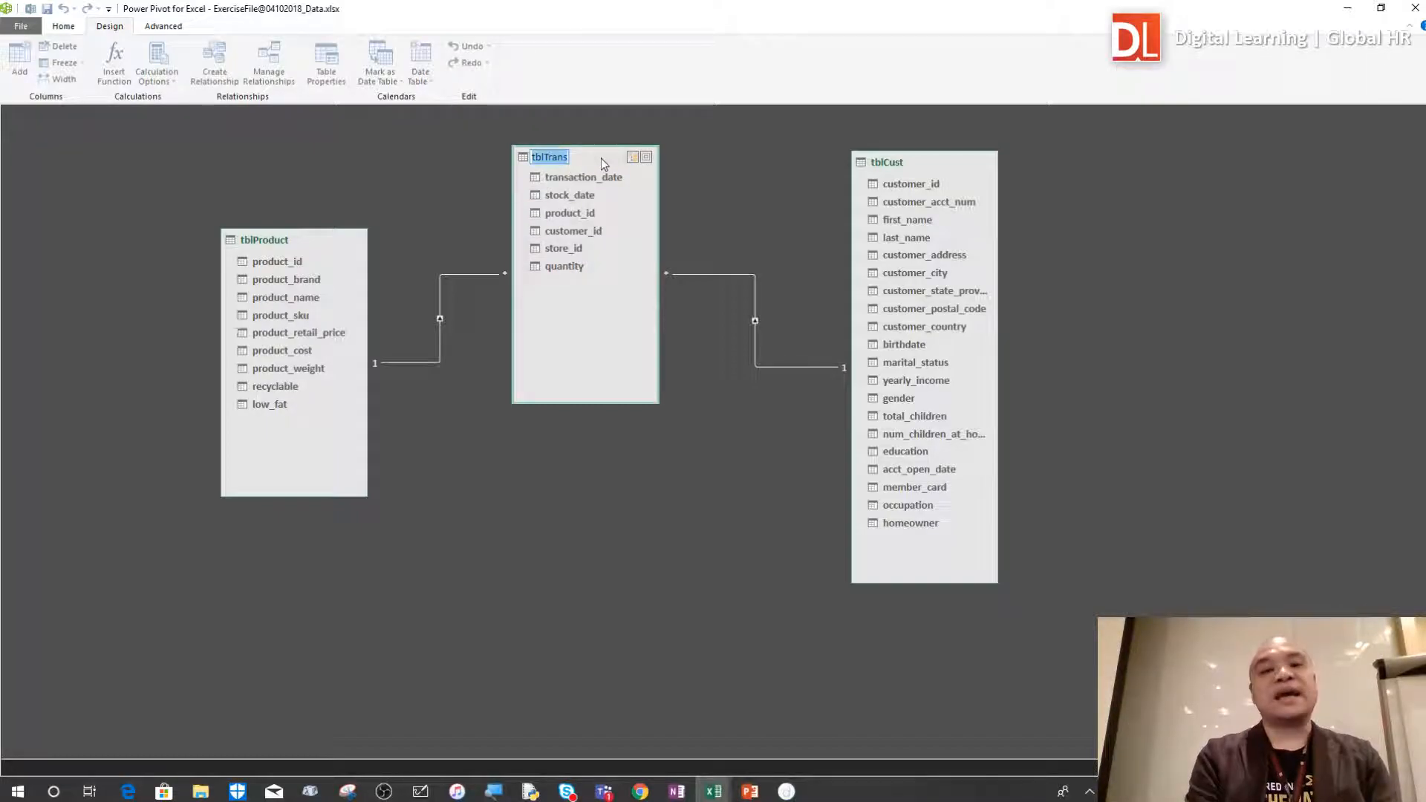
{"action": "left_click", "coordinate": [690, 192]}
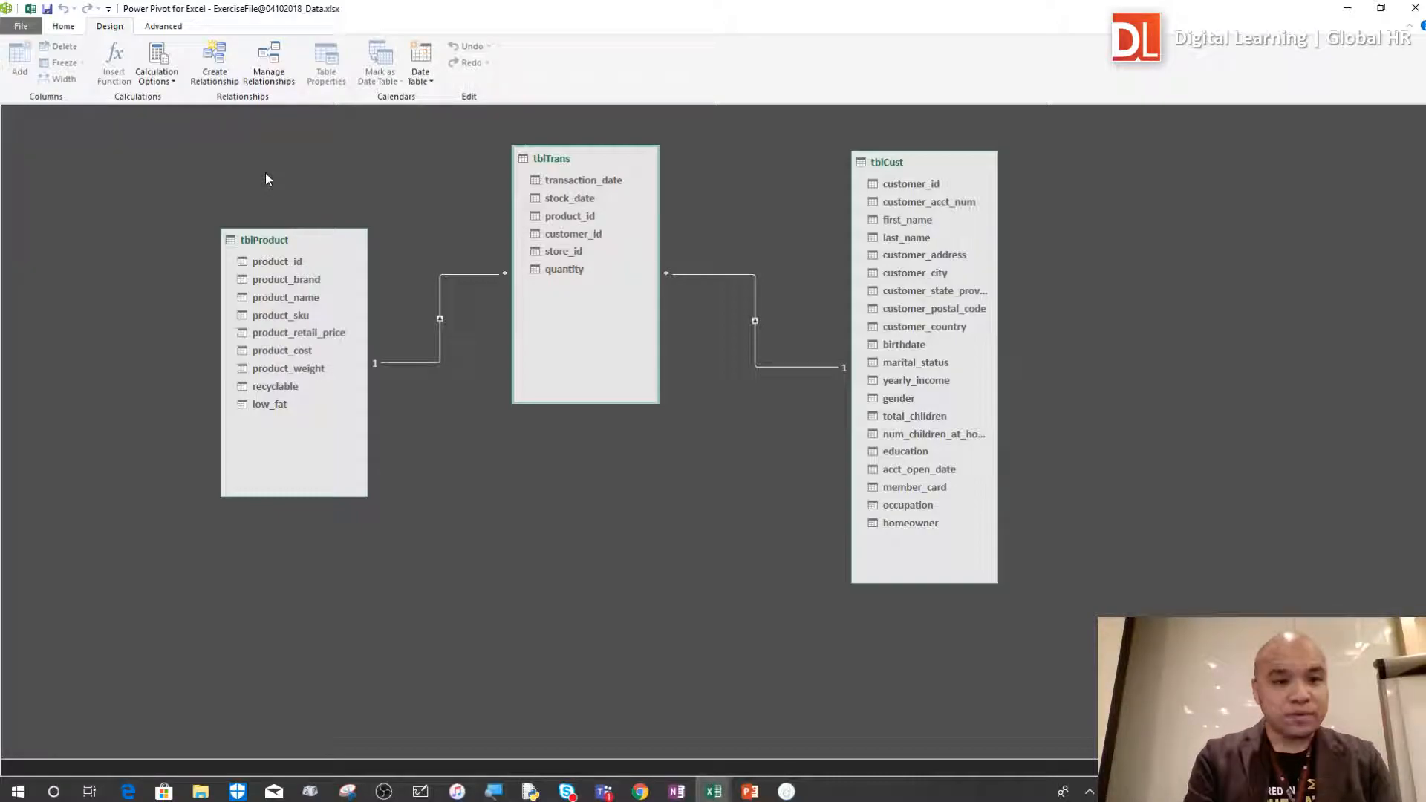
{"action": "left_click", "coordinate": [51, 26]}
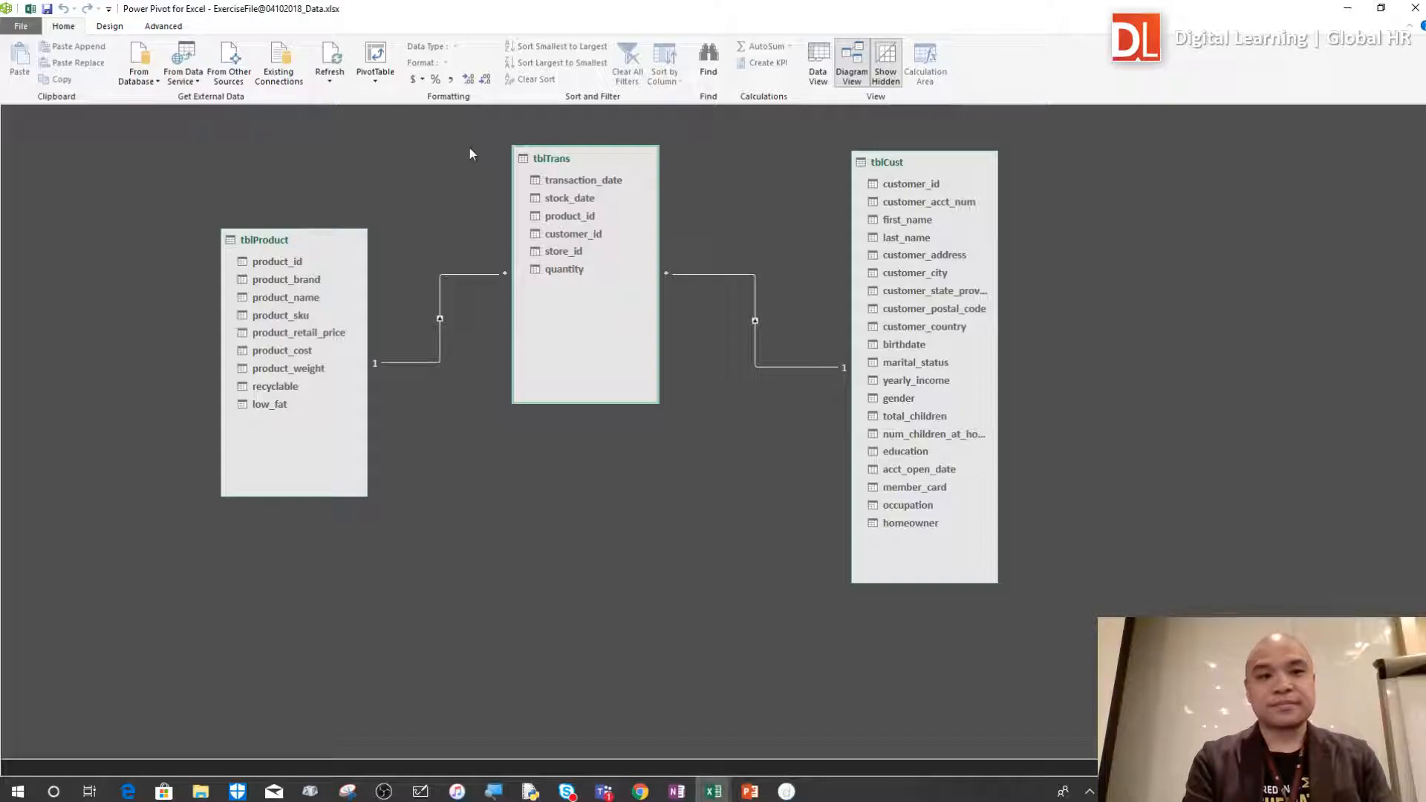
{"action": "left_click", "coordinate": [381, 56]}
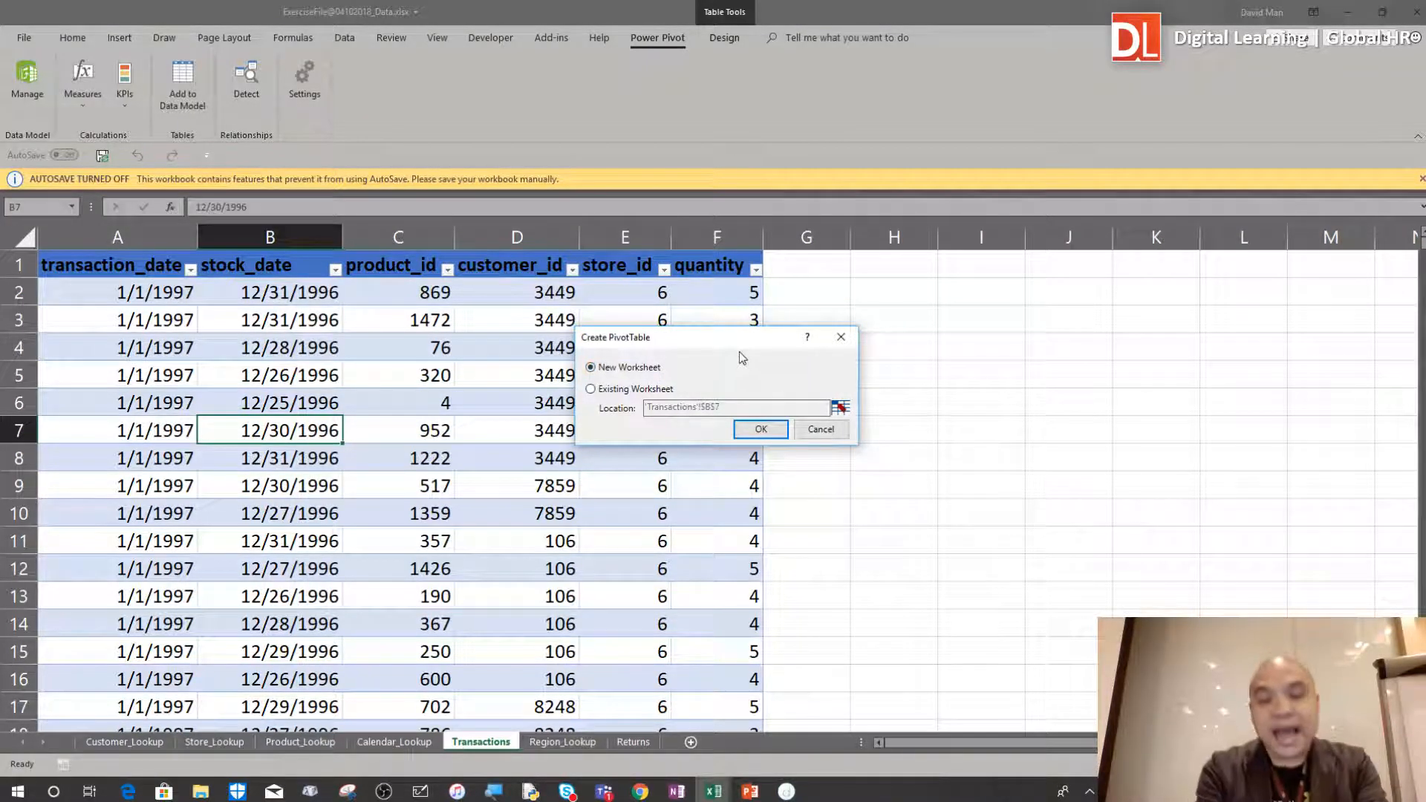
{"action": "left_click_drag", "start_coordinate": [706, 344], "coordinate": [607, 186]}
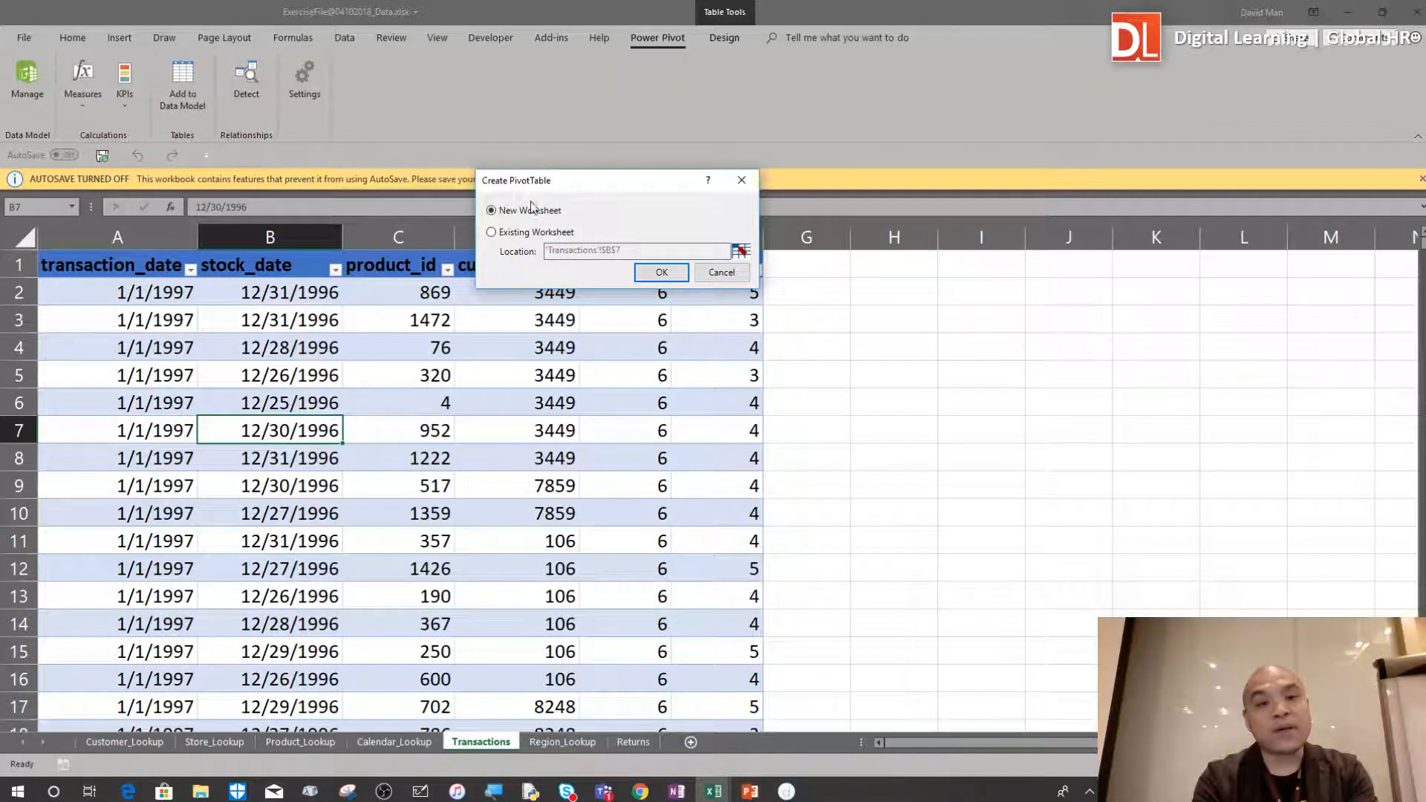
{"action": "left_click", "coordinate": [662, 272]}
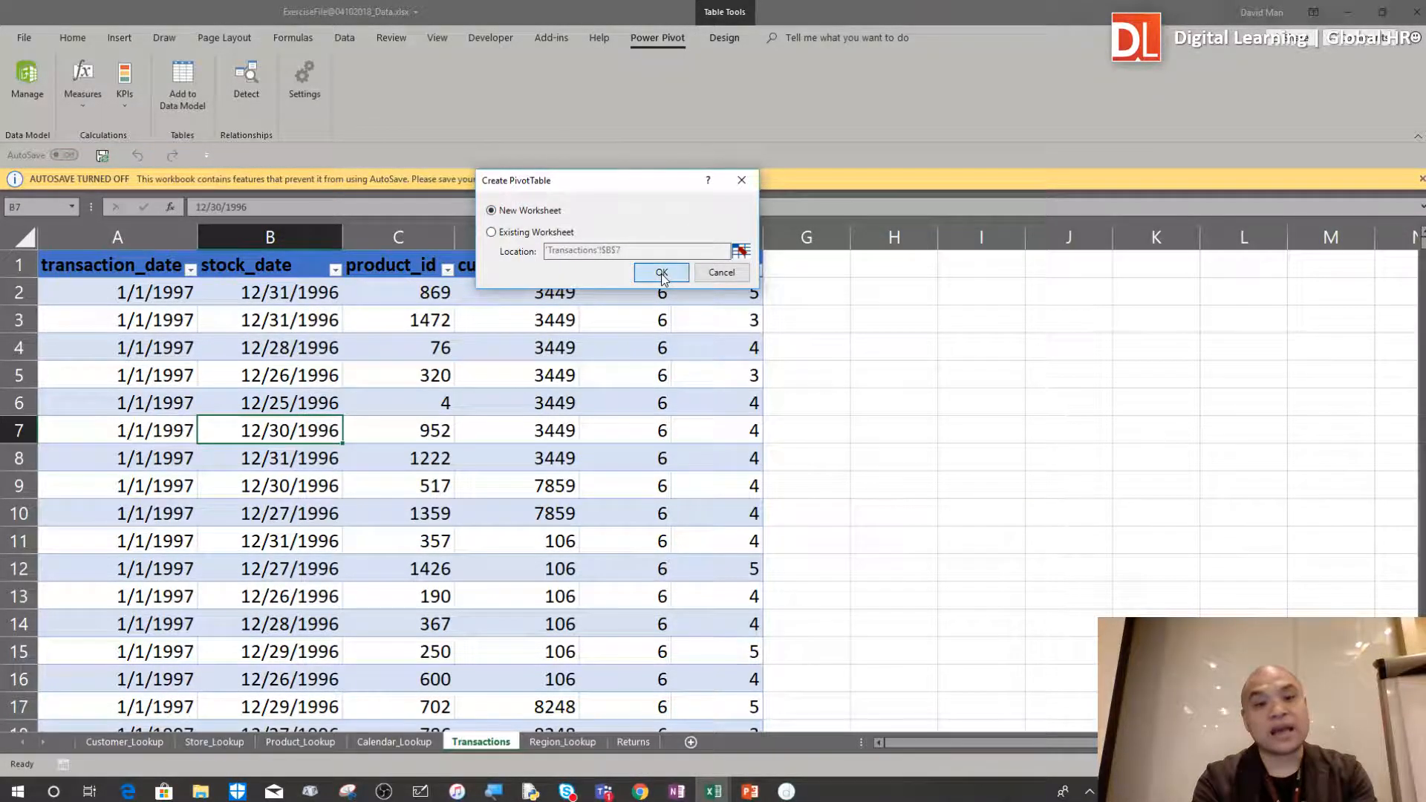
Step: Widen the PivotTable Fields pane so the table names and areas have more room
{"action": "left_click", "coordinate": [133, 355]}
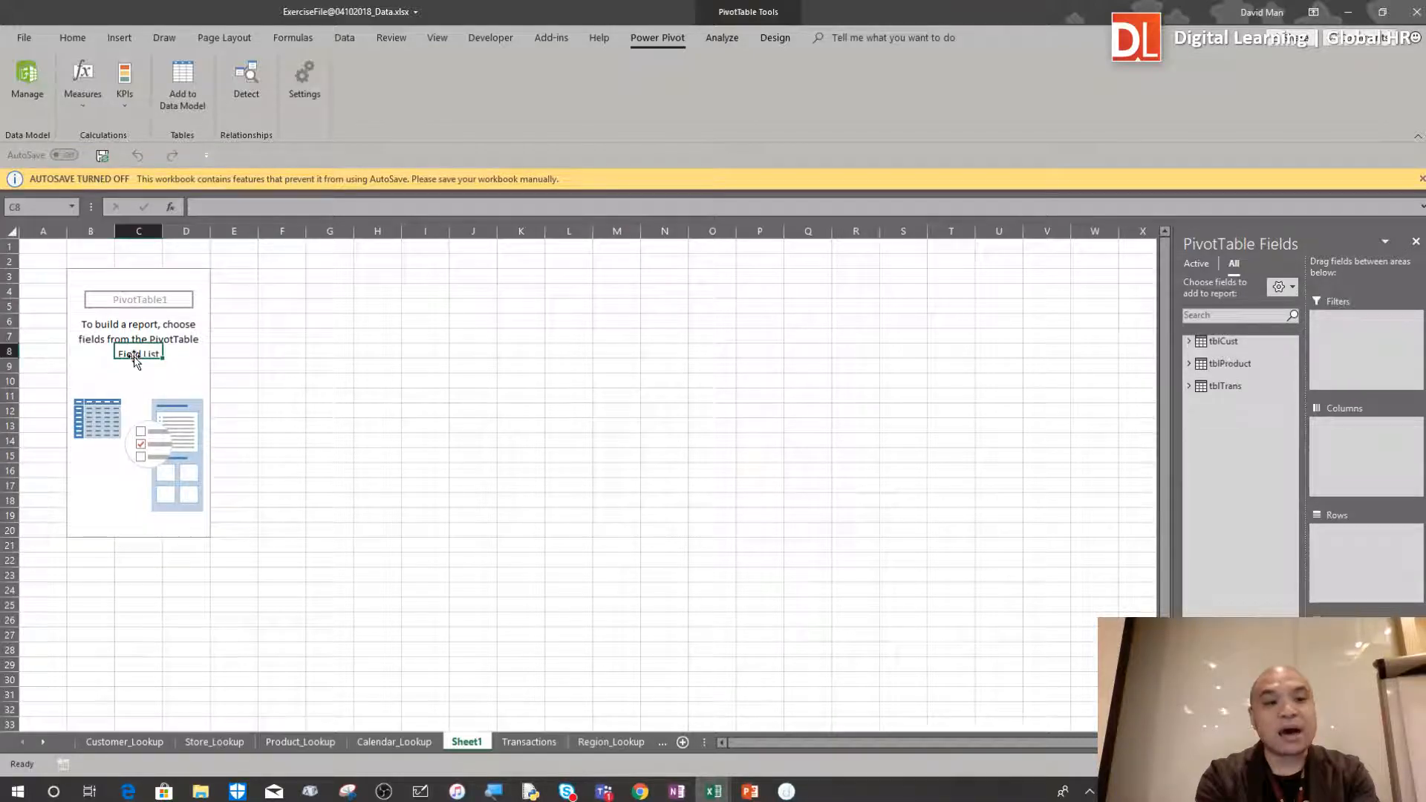
{"action": "scroll", "coordinate": [133, 355], "scroll_direction": "up", "scroll_amount": 5}
{"action": "scroll", "coordinate": [134, 356], "scroll_direction": "up", "scroll_amount": 1}
{"action": "scroll", "coordinate": [133, 357], "scroll_direction": "left", "scroll_amount": 1}
{"action": "left_click", "coordinate": [574, 411]}
{"action": "left_click", "coordinate": [234, 459]}
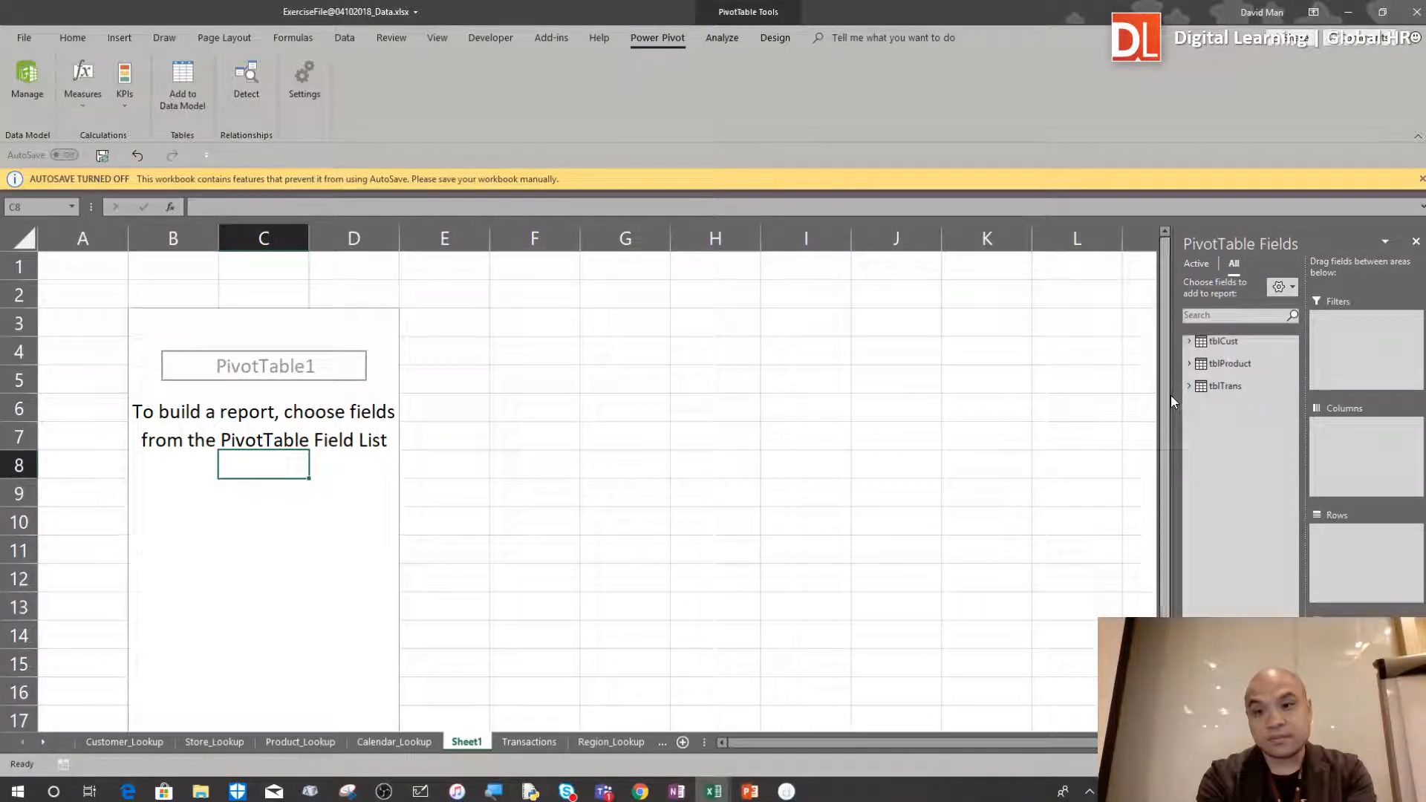
{"action": "left_click_drag", "start_coordinate": [1174, 405], "coordinate": [860, 420]}
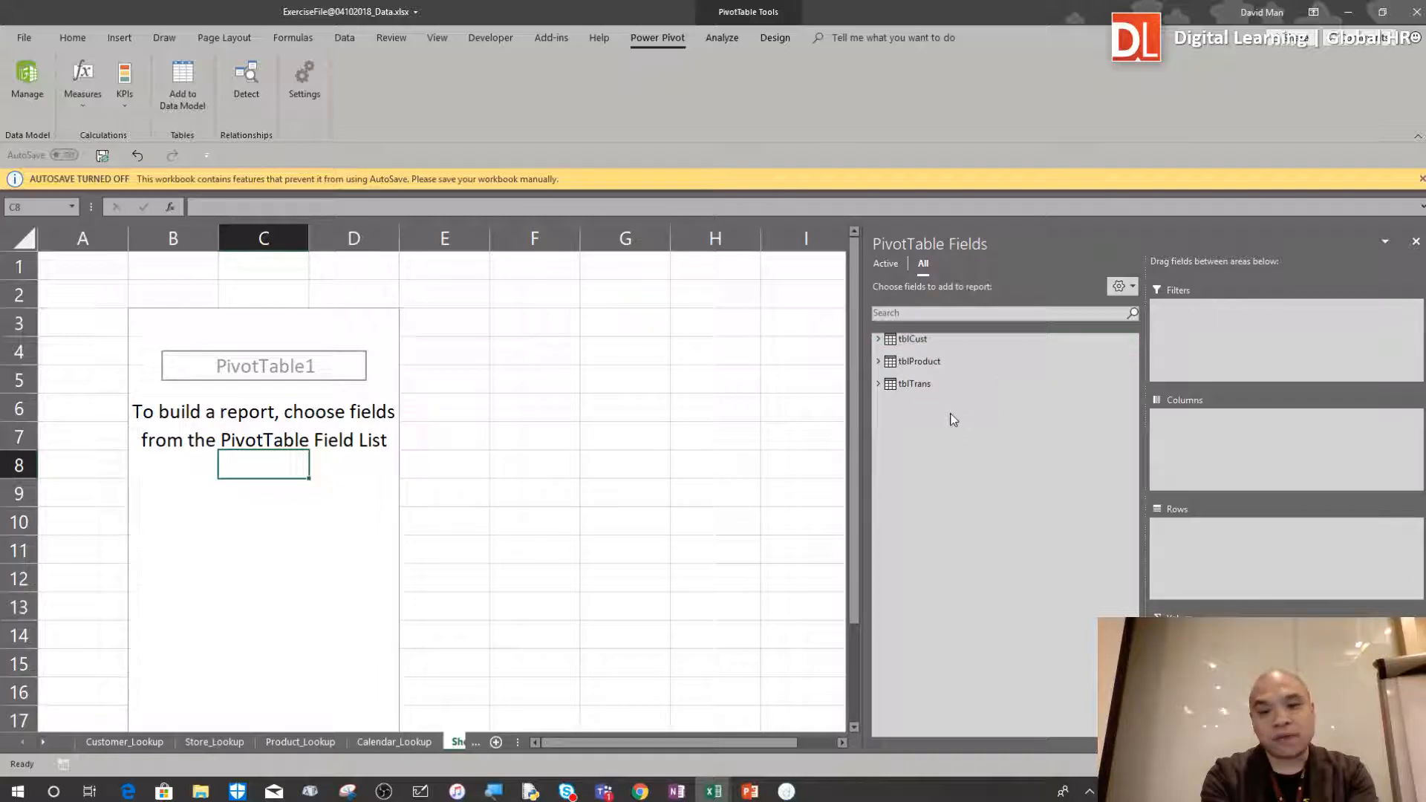
Step: Add the product_id field from tblProduct to the PivotTable rows
{"action": "left_click", "coordinate": [881, 340]}
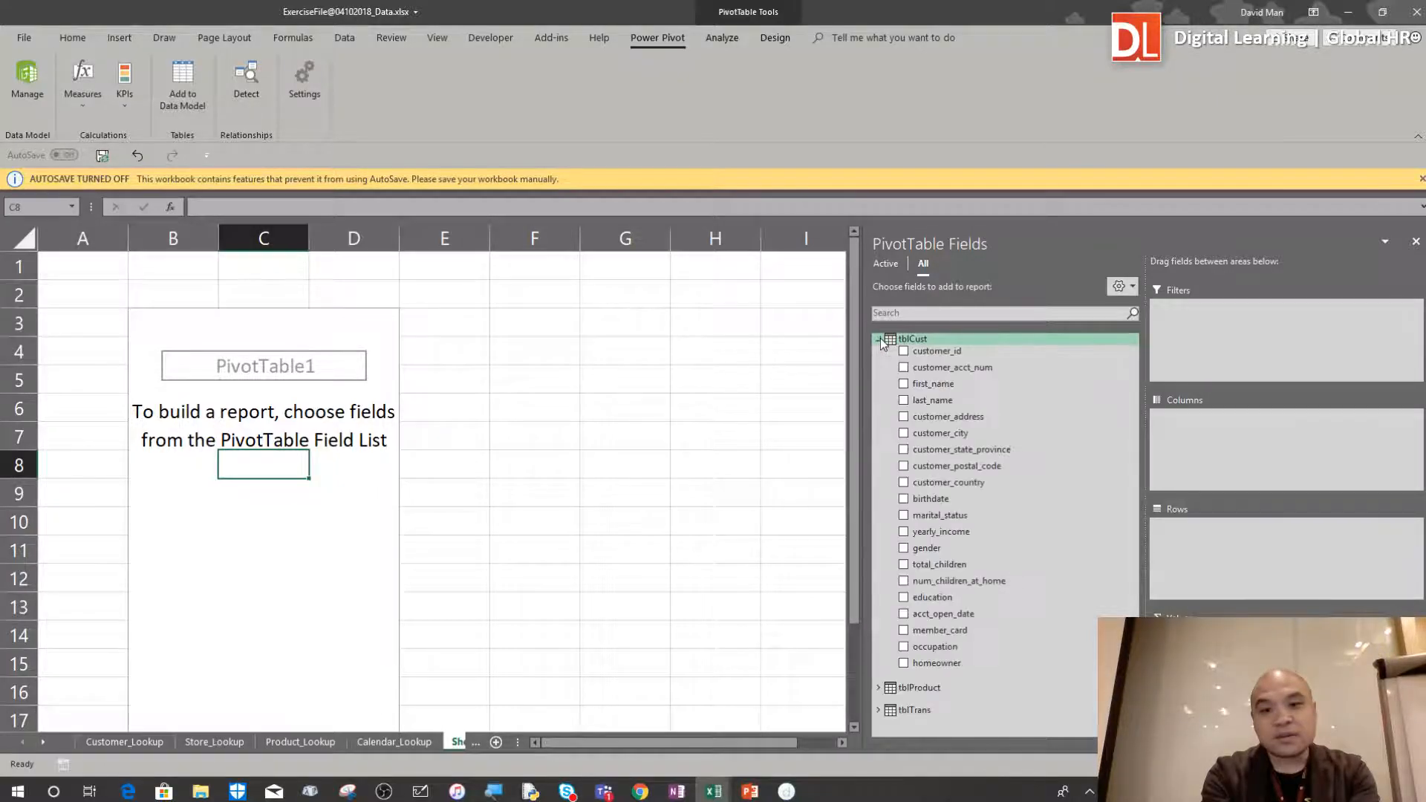
{"action": "left_click", "coordinate": [880, 340]}
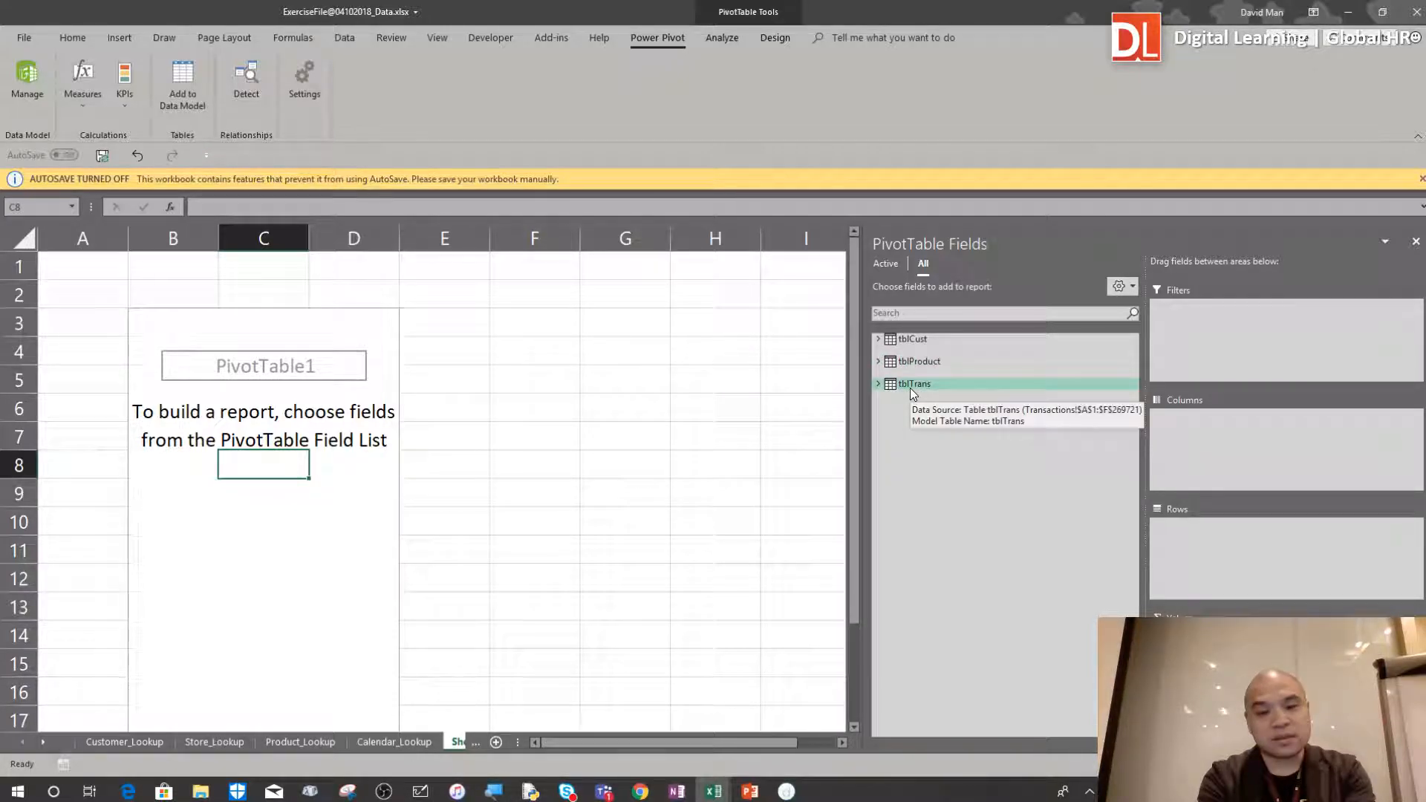
{"action": "left_click", "coordinate": [879, 341]}
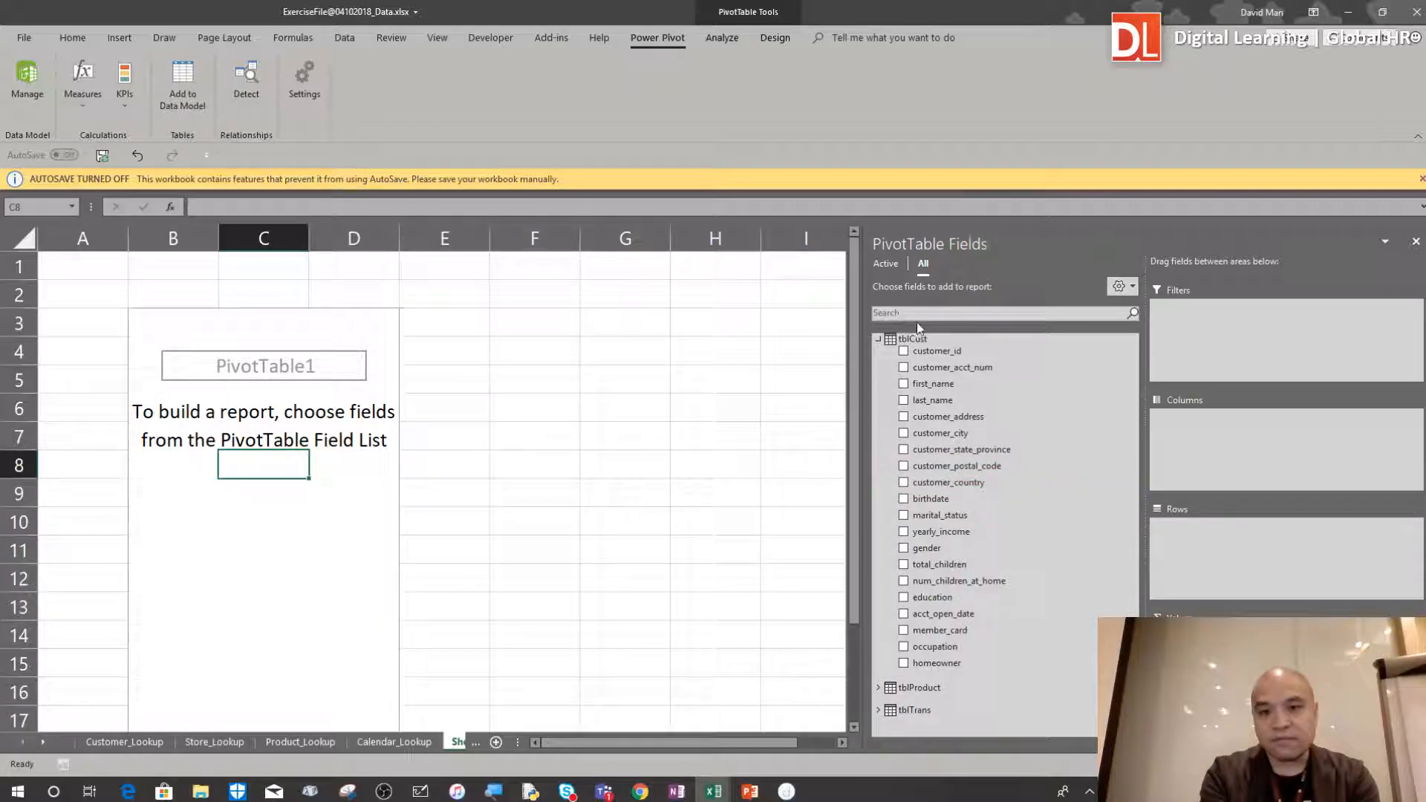
{"action": "left_click", "coordinate": [878, 340]}
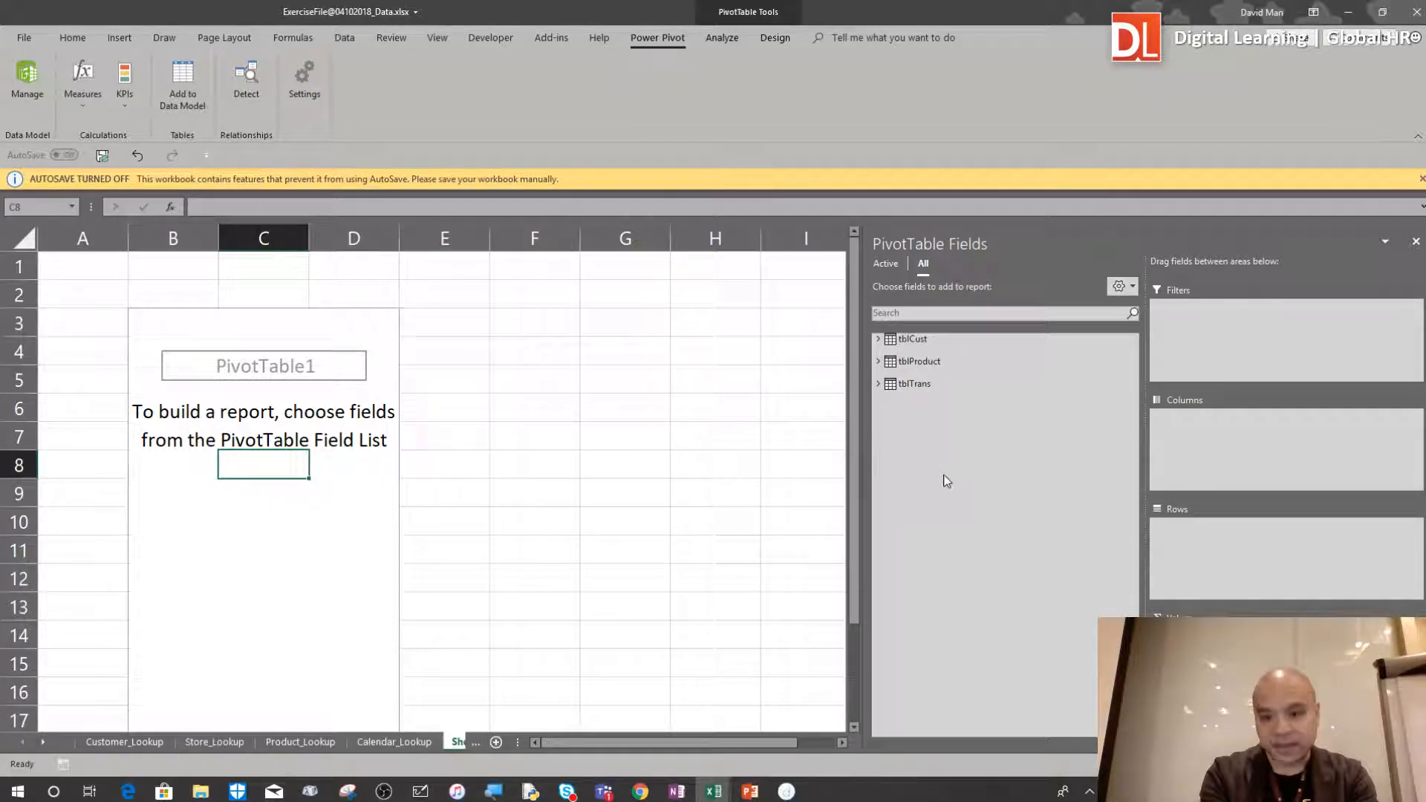
{"action": "left_click", "coordinate": [878, 362]}
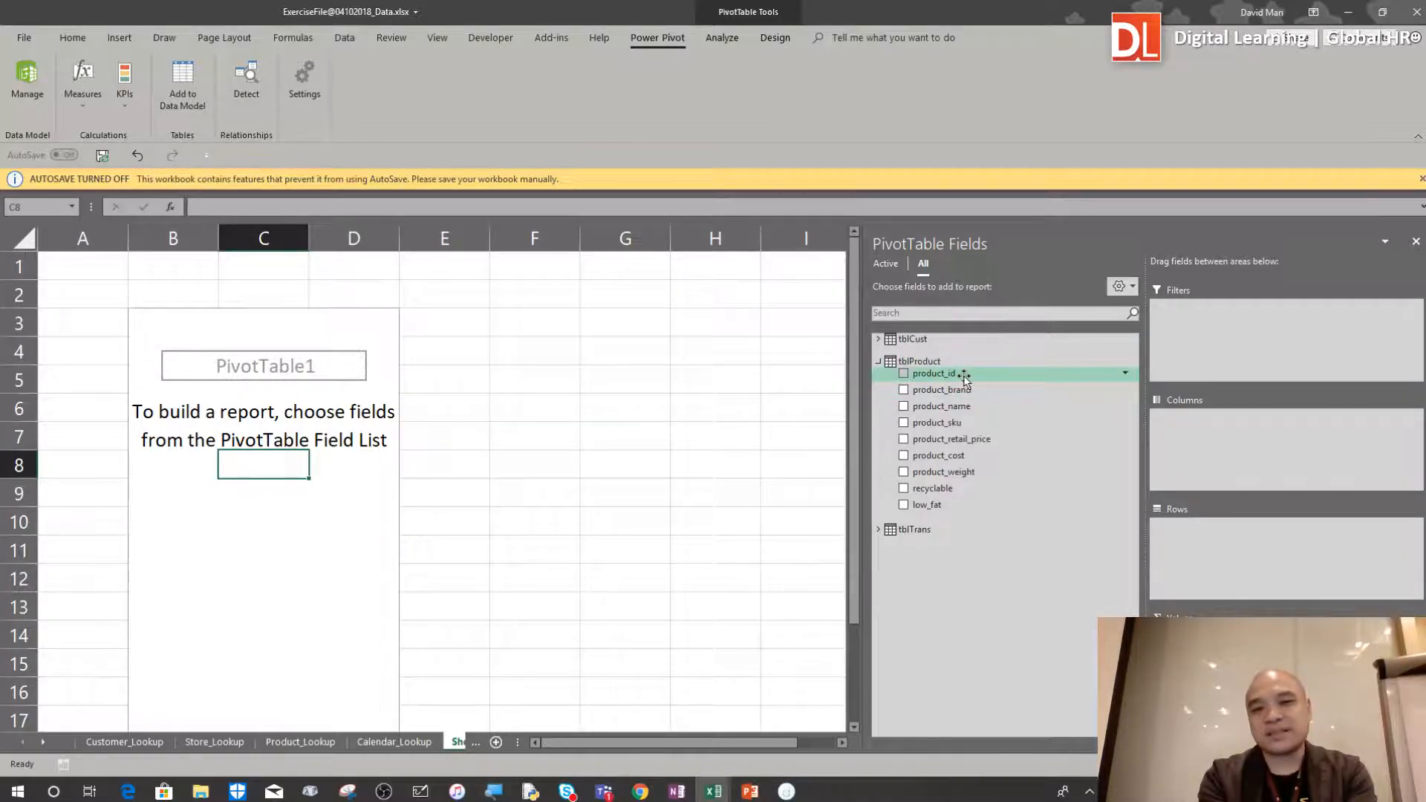
{"action": "left_click_drag", "start_coordinate": [964, 377], "coordinate": [1216, 565]}
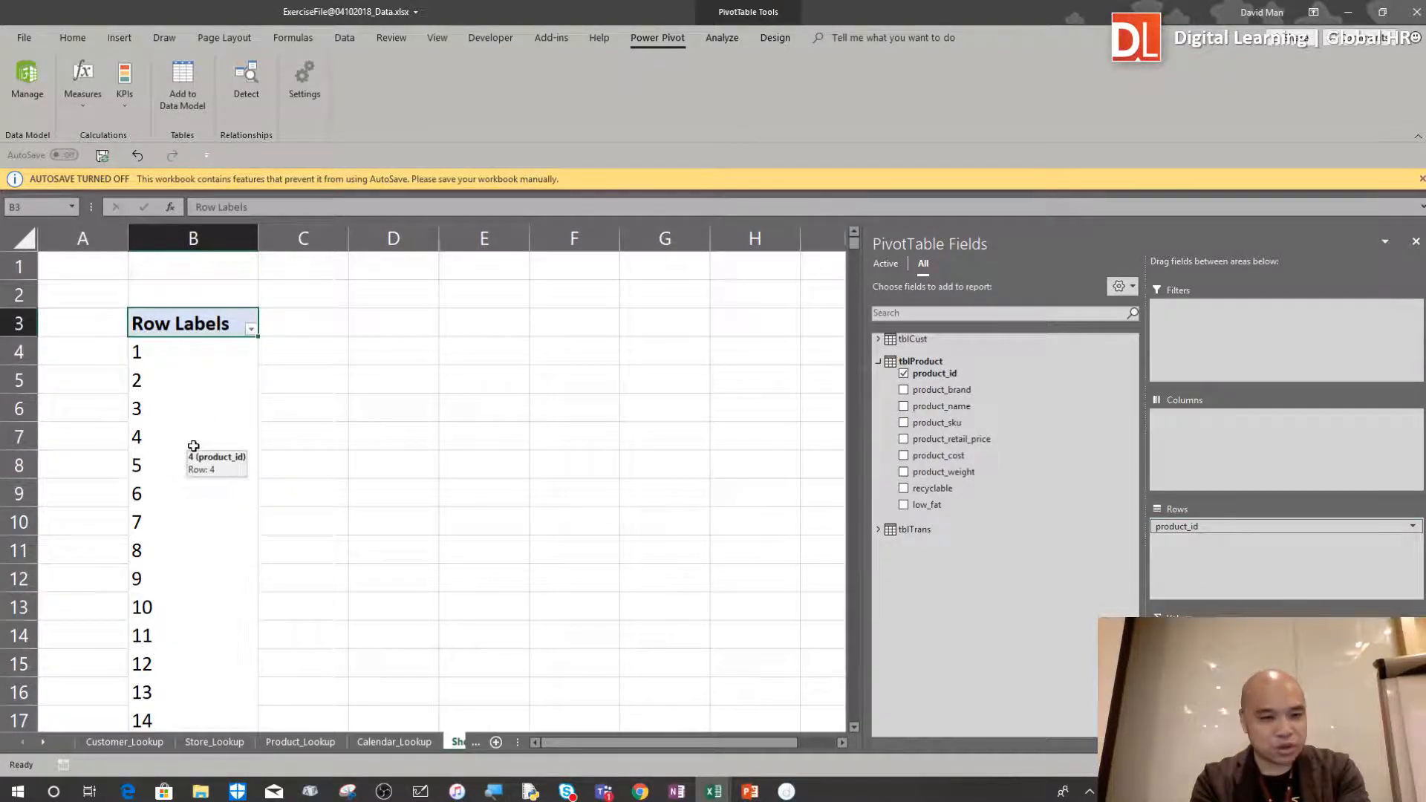
{"action": "scroll", "coordinate": [189, 447], "scroll_direction": "down", "scroll_amount": 6}
{"action": "scroll", "coordinate": [194, 446], "scroll_direction": "up", "scroll_amount": 6}
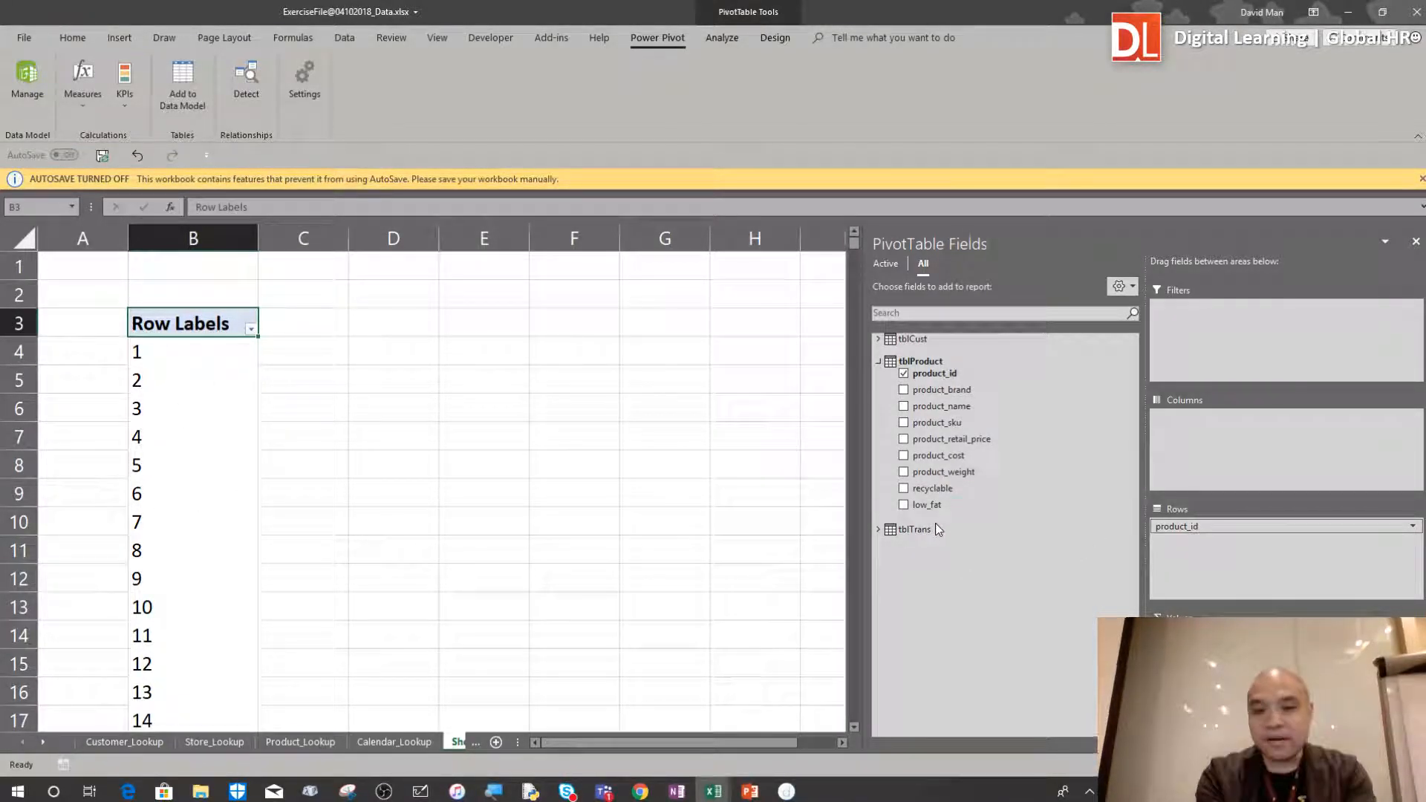
Step: Add the quantity field from tblTrans as summed values and check the amounts for the first products
{"action": "left_click", "coordinate": [876, 527]}
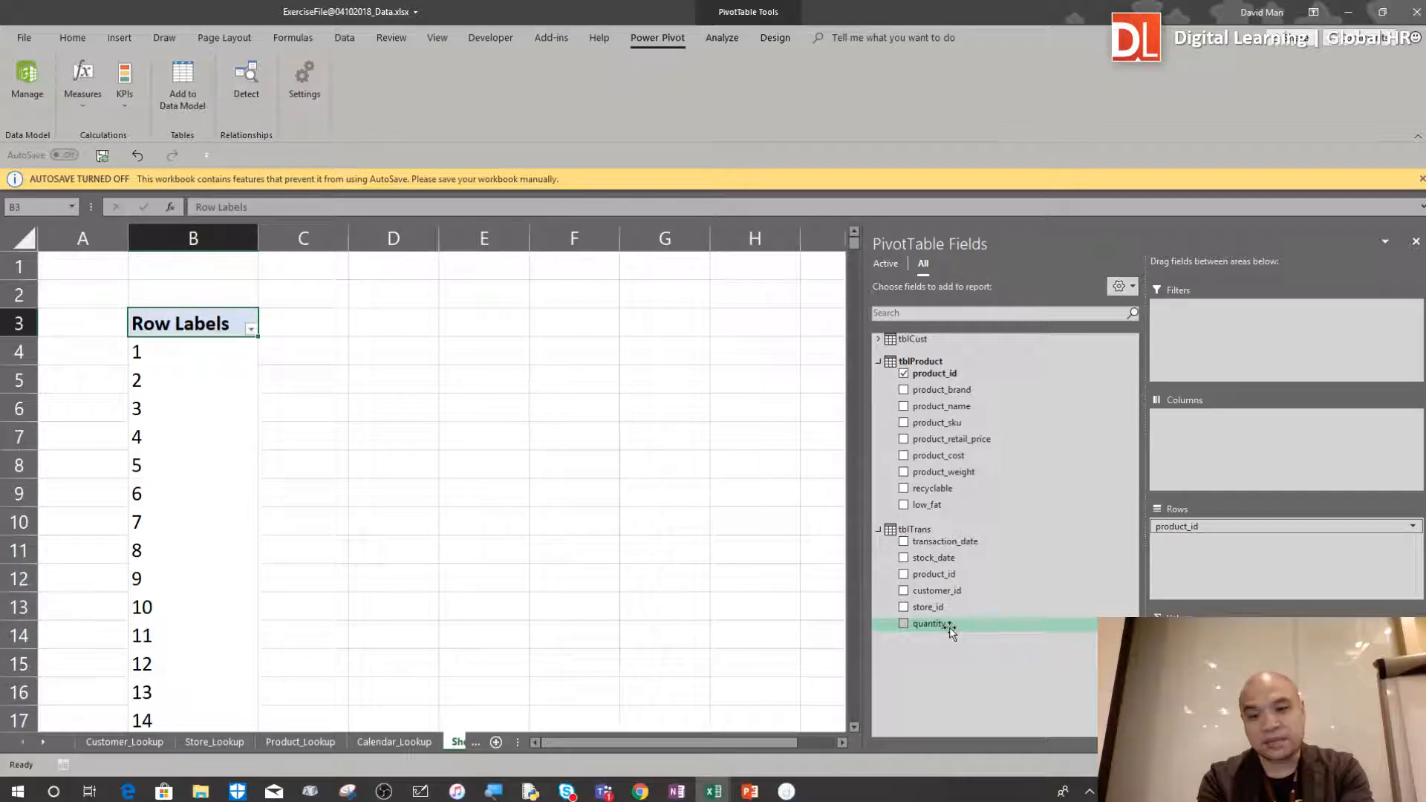
{"action": "left_click", "coordinate": [927, 625]}
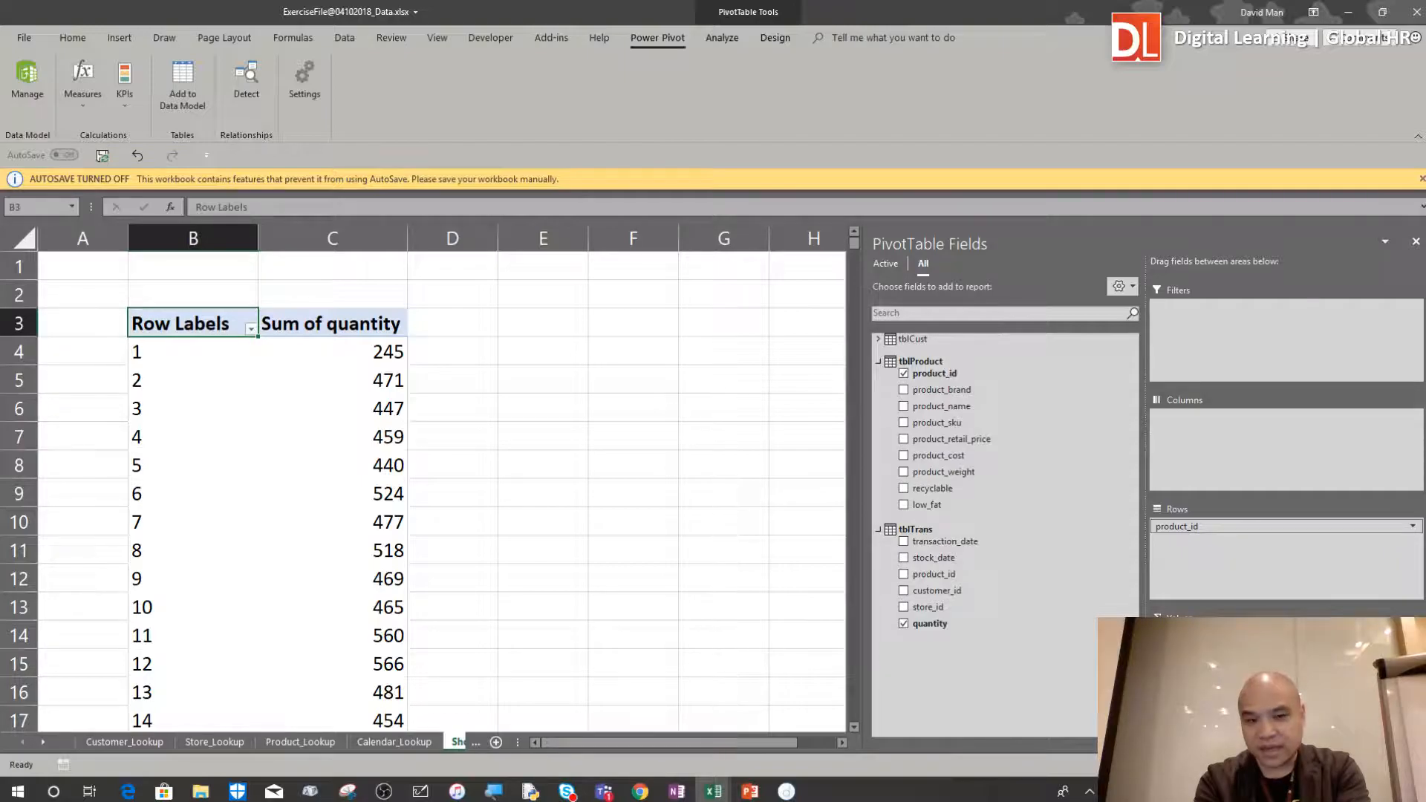
{"action": "left_click", "coordinate": [365, 375]}
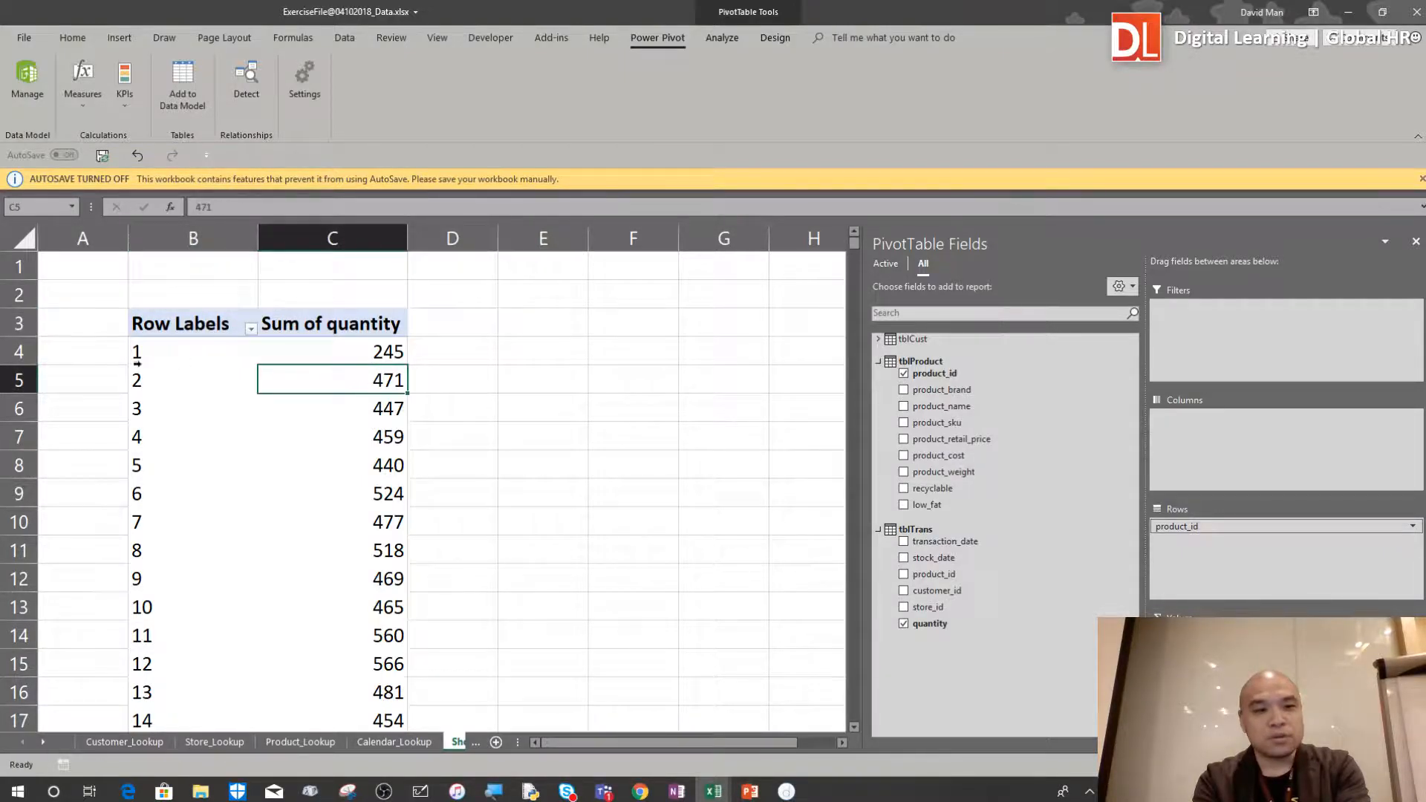
{"action": "left_click", "coordinate": [181, 358]}
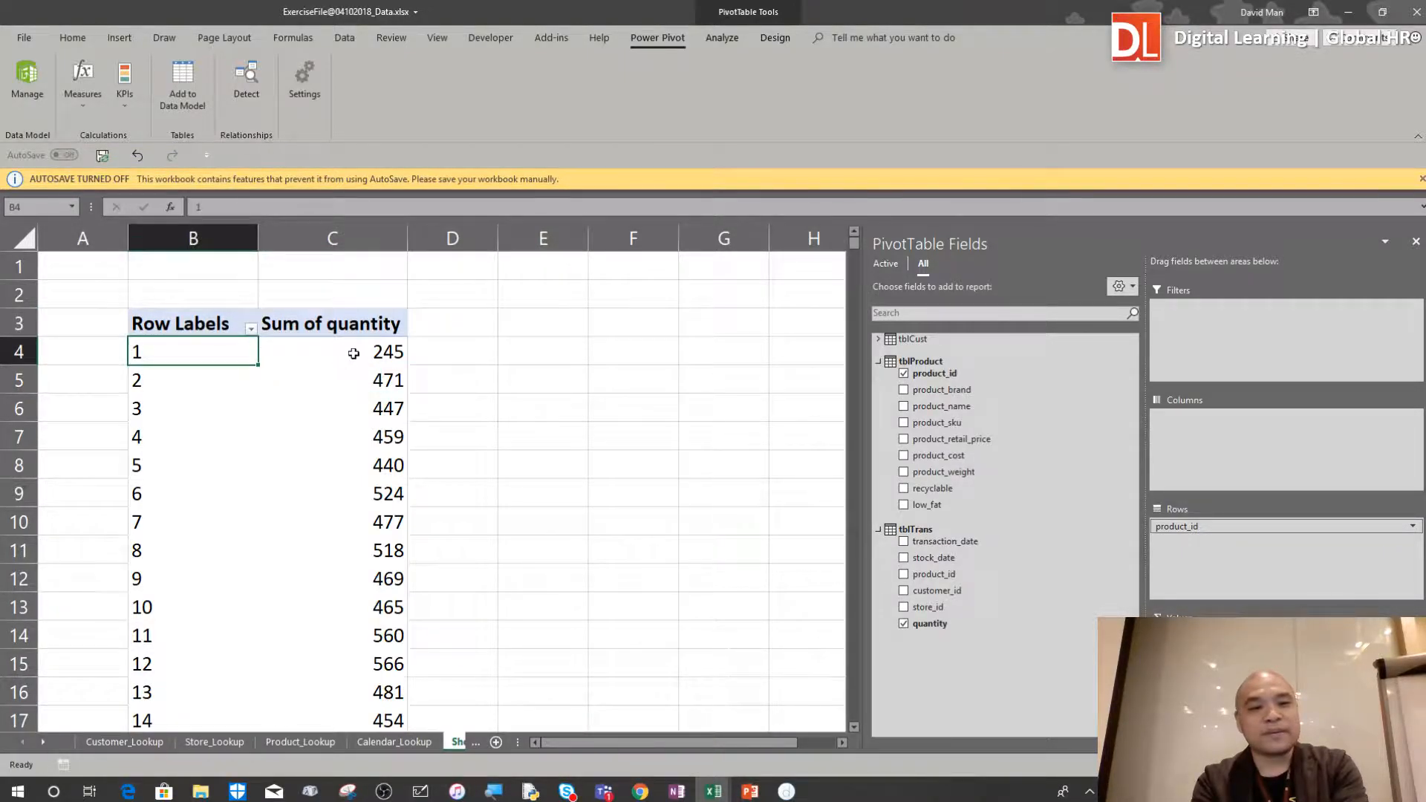
{"action": "left_click", "coordinate": [354, 353]}
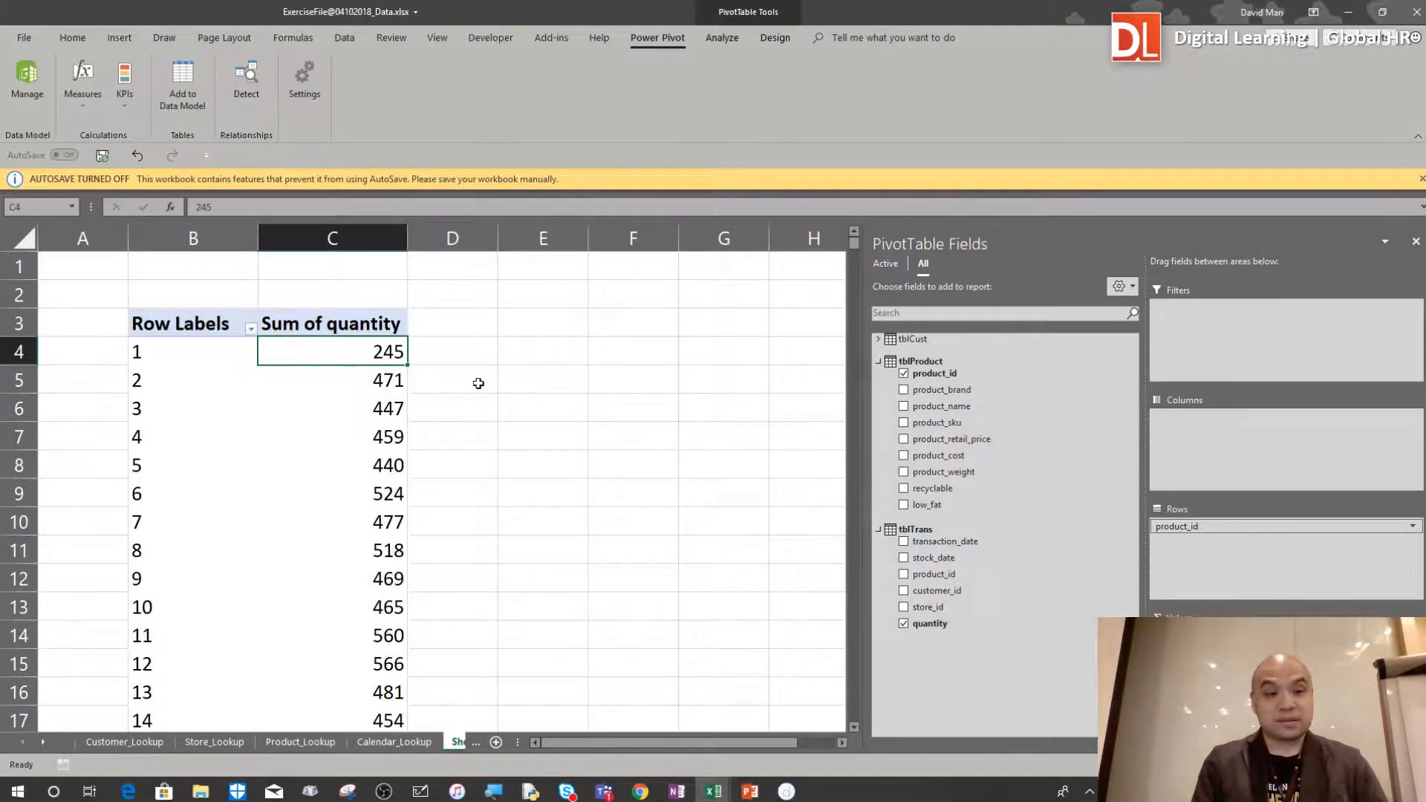
{"action": "left_click", "coordinate": [382, 382]}
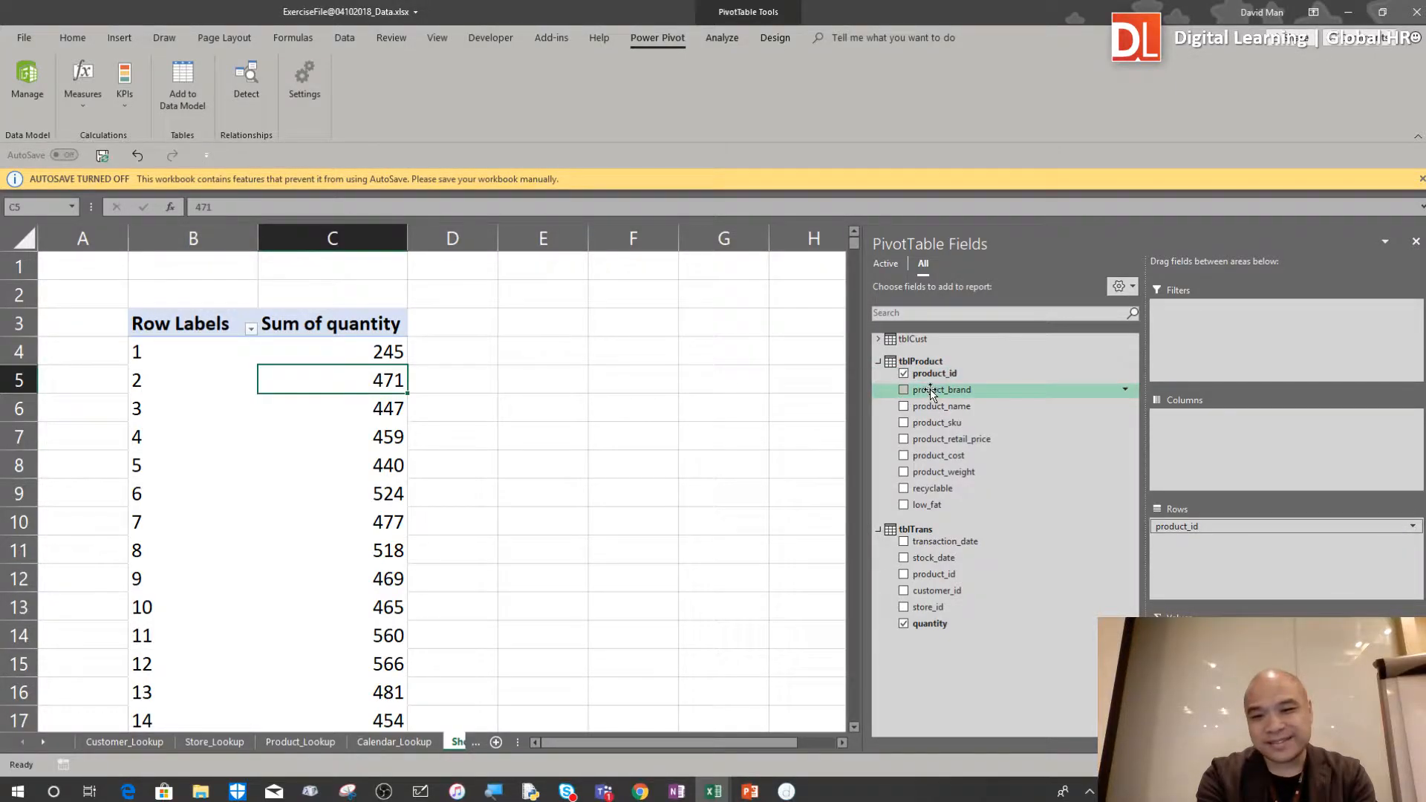
Step: Replace product_id with product_brand in the PivotTable rows and nest product_name beneath it
{"action": "left_click_drag", "start_coordinate": [930, 391], "coordinate": [1207, 550]}
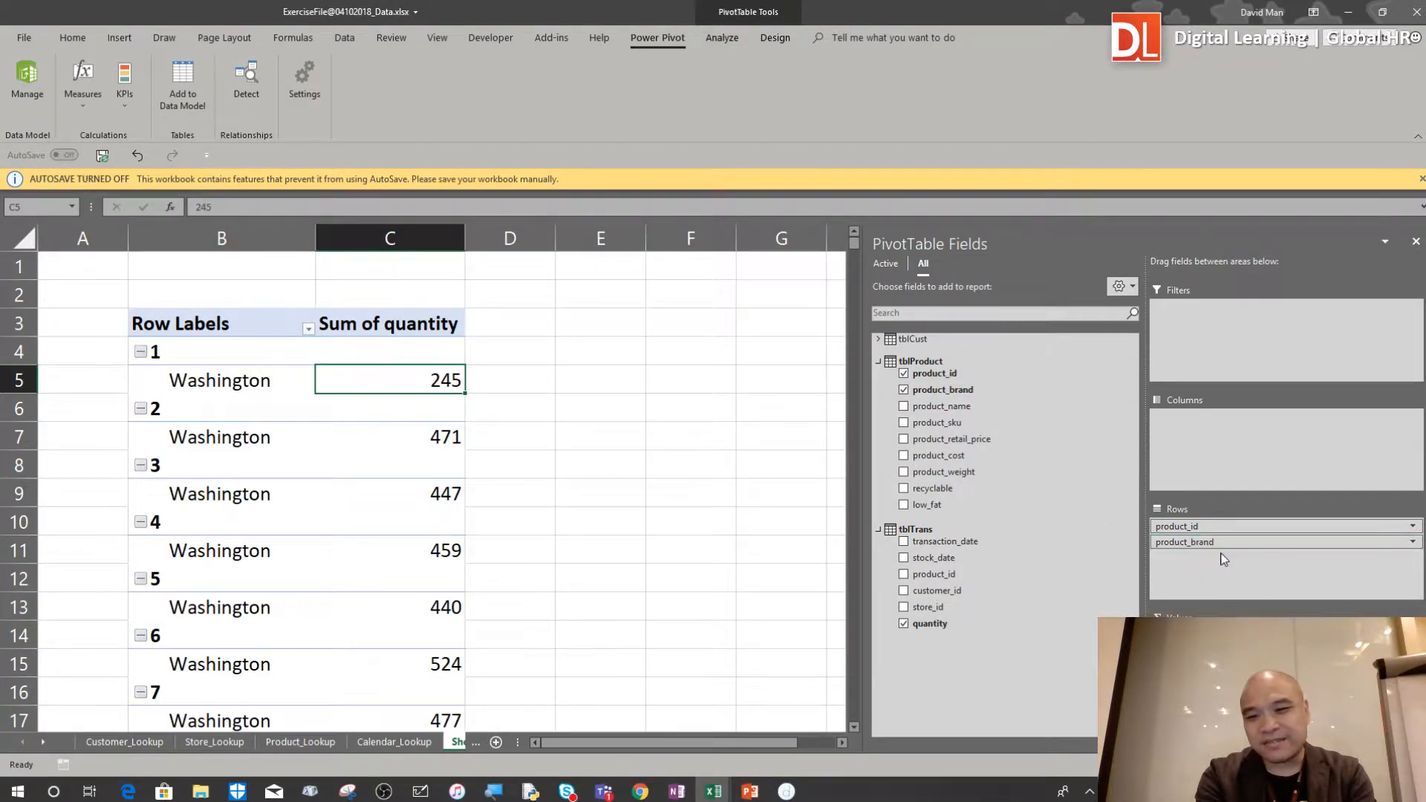
{"action": "left_click", "coordinate": [904, 374]}
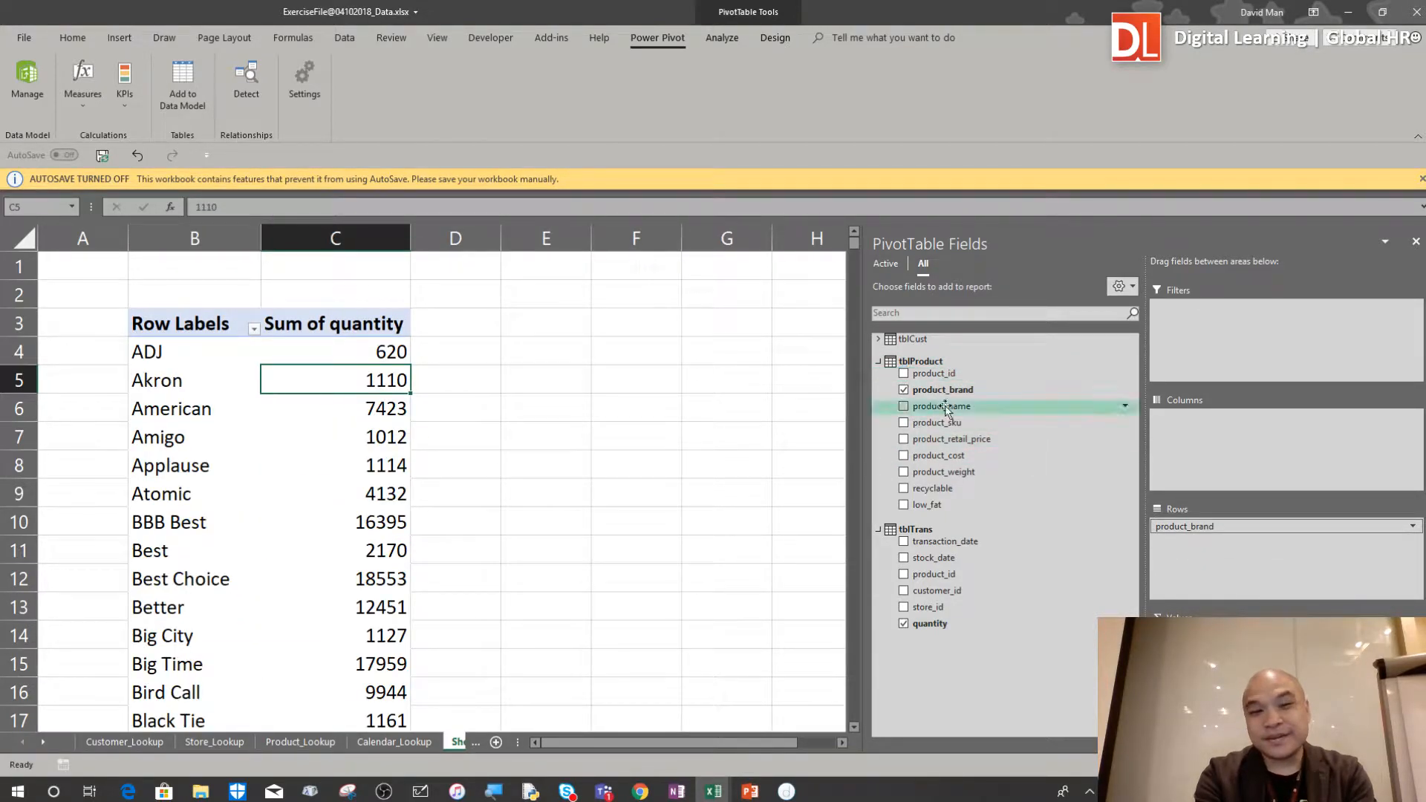
{"action": "left_click_drag", "start_coordinate": [927, 411], "coordinate": [1221, 568]}
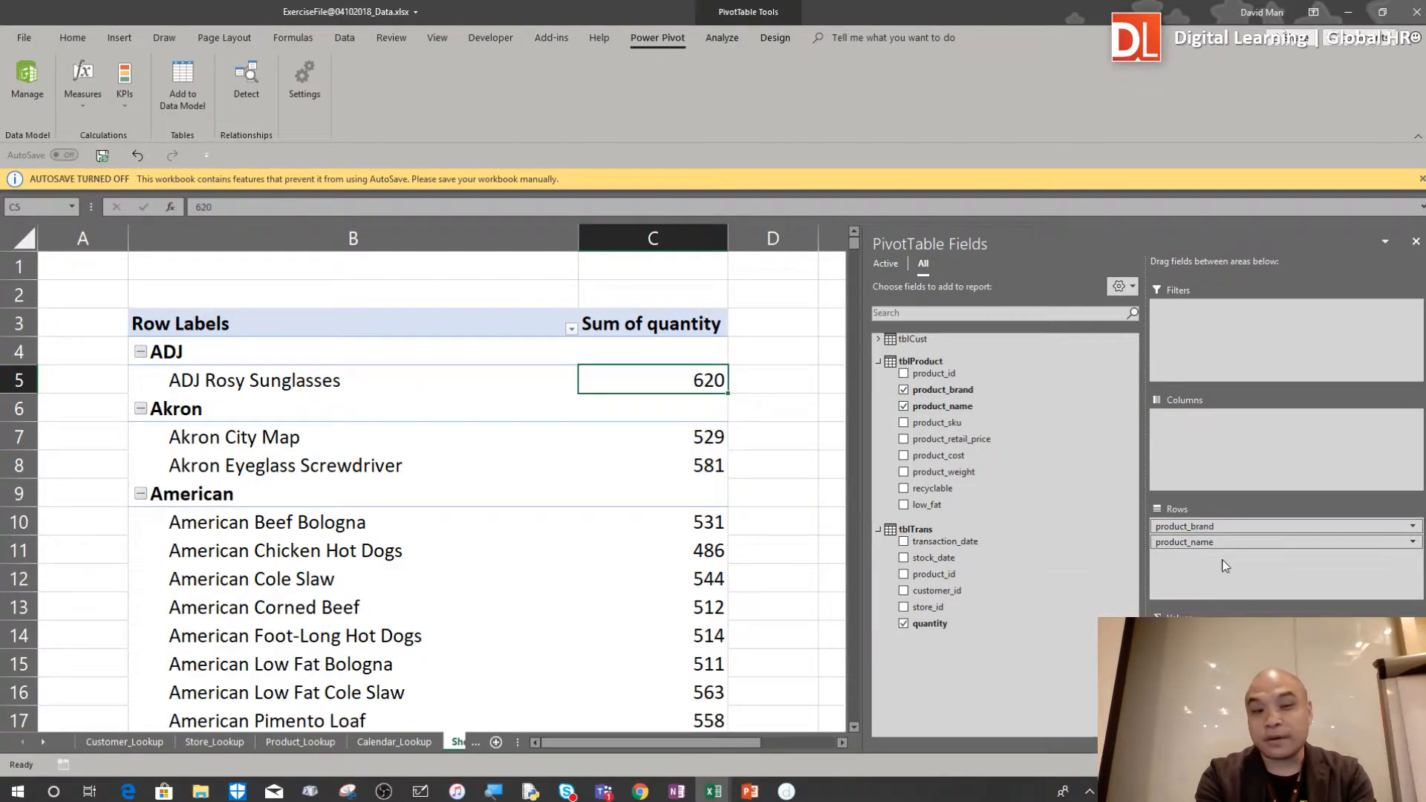
{"action": "left_click", "coordinate": [437, 390]}
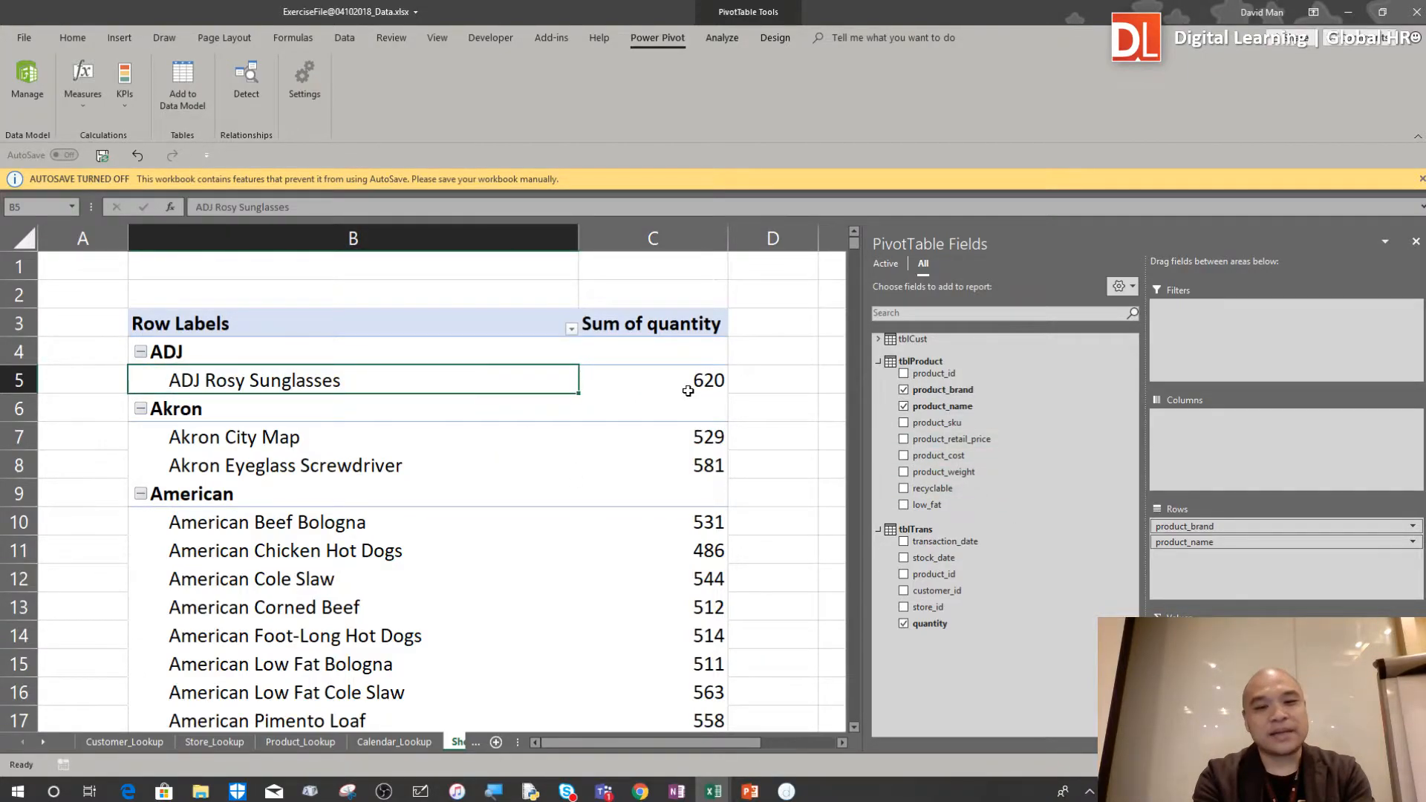
{"action": "left_click", "coordinate": [687, 388]}
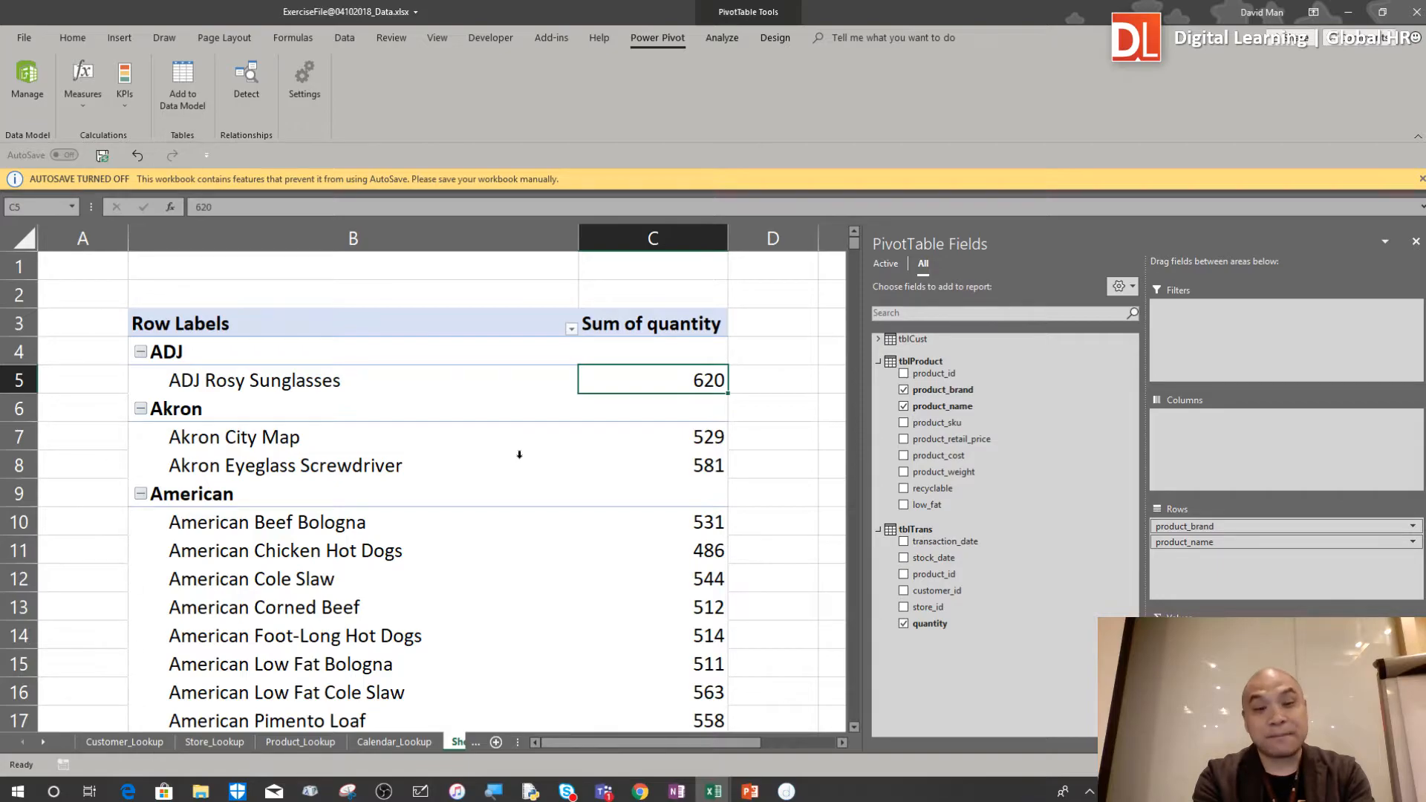